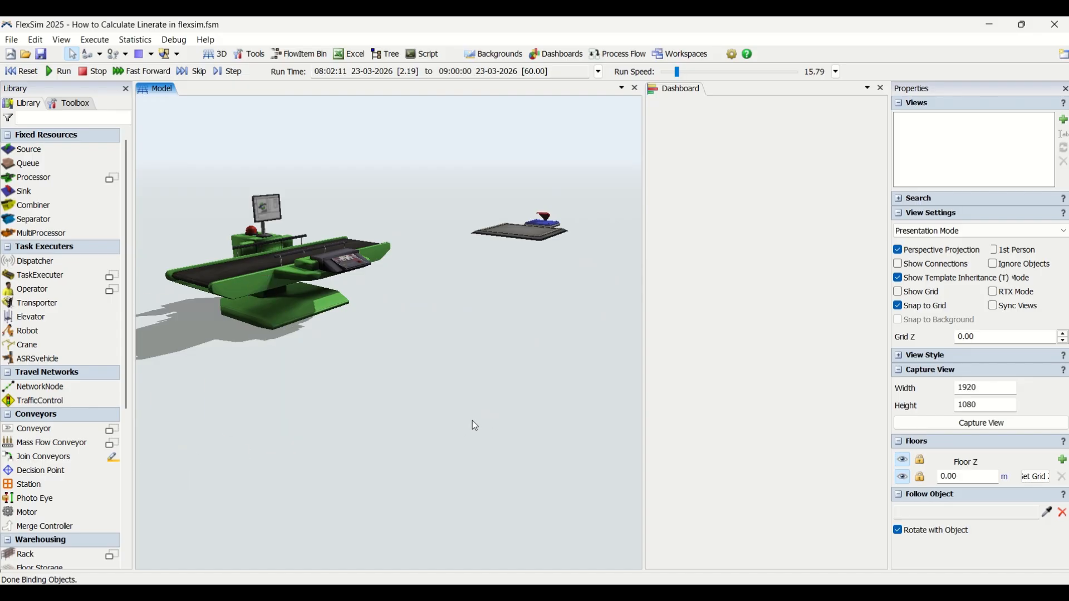
scroll(472, 420, down, 3)
drag(468, 394, 525, 355)
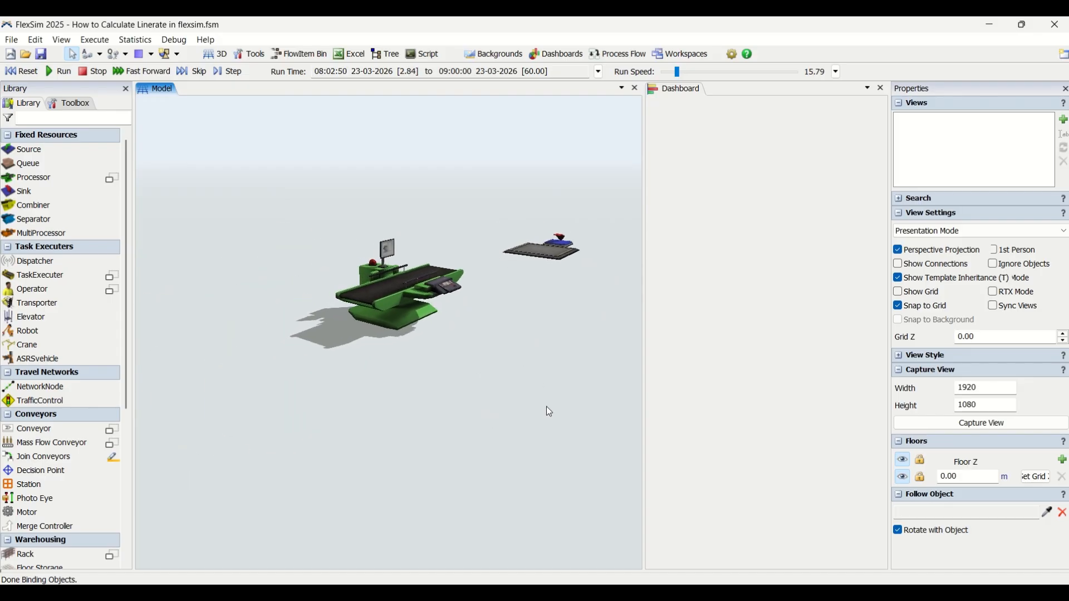
mouse_move(546, 406)
right_down()
mouse_move(536, 406)
mouse_move(547, 390)
right_up()
drag(547, 390, 502, 421)
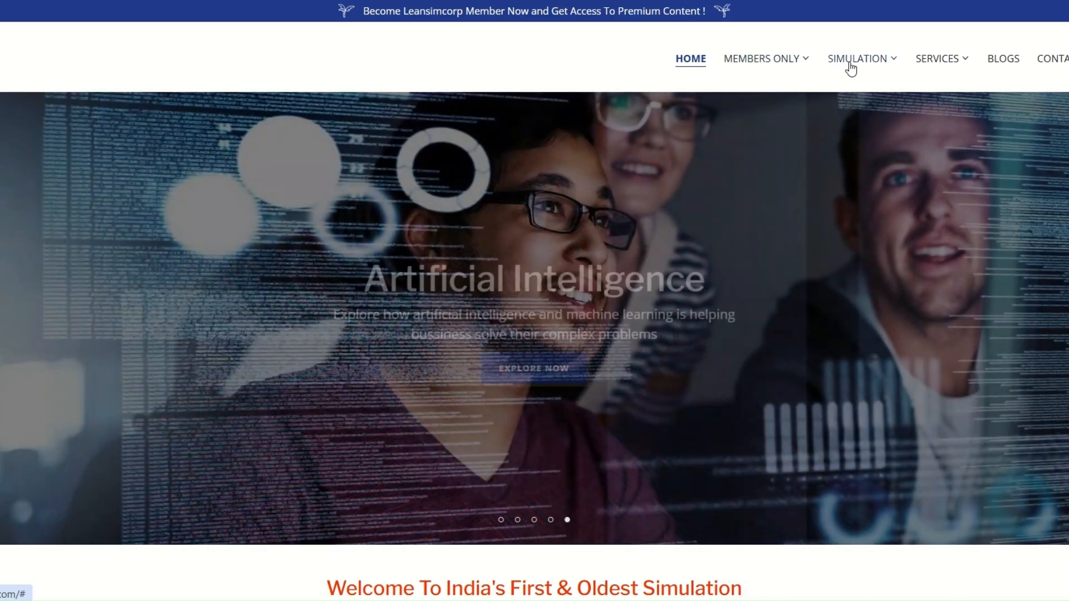
Step: Browse the LeanSimCorp website's FlexSim Simulation Solutions page and the member benefits on the Member Home page, and return to the home page
mouse_move(854, 68)
click(868, 91)
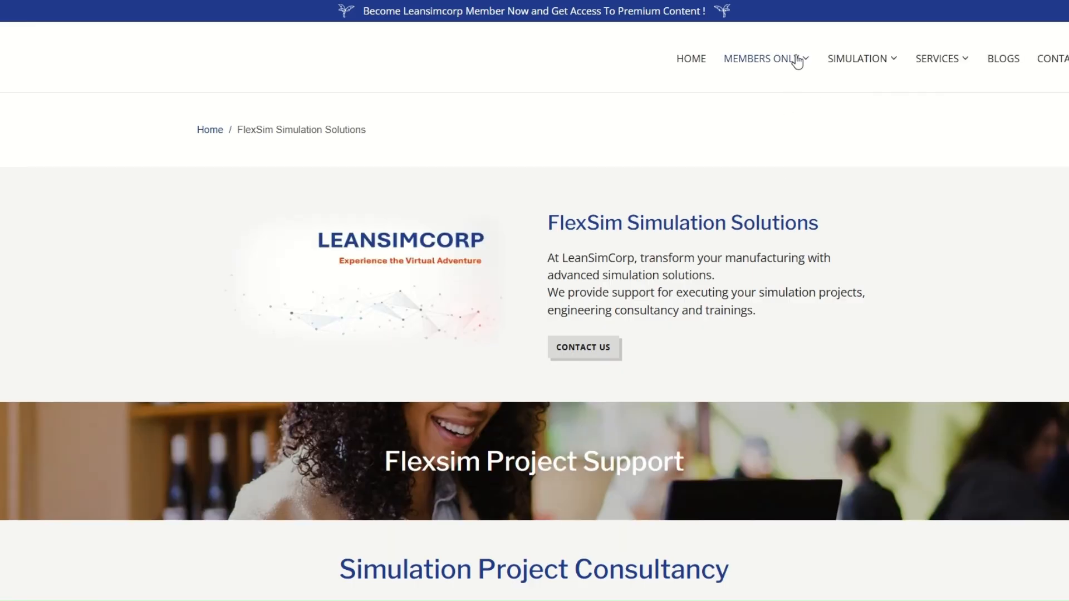
mouse_move(790, 61)
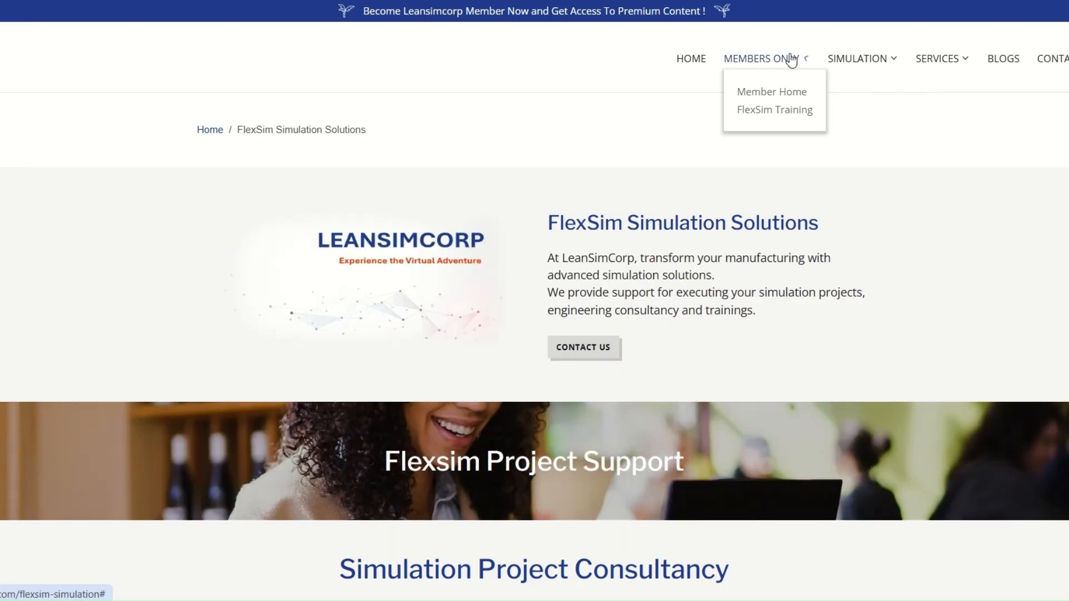
click(775, 94)
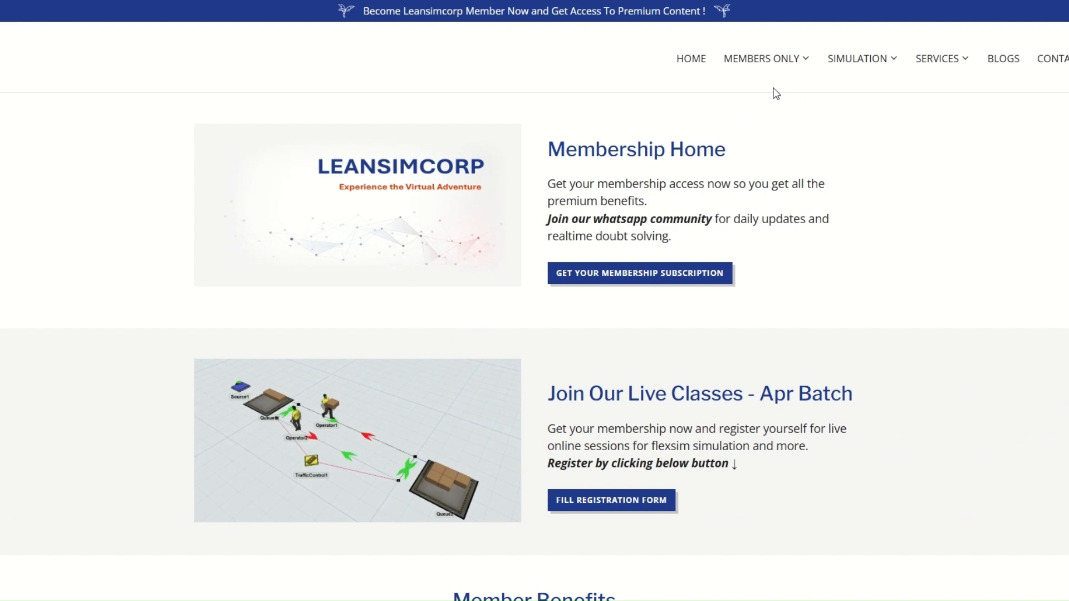
scroll(800, 238, down, 5)
scroll(796, 234, down, 3)
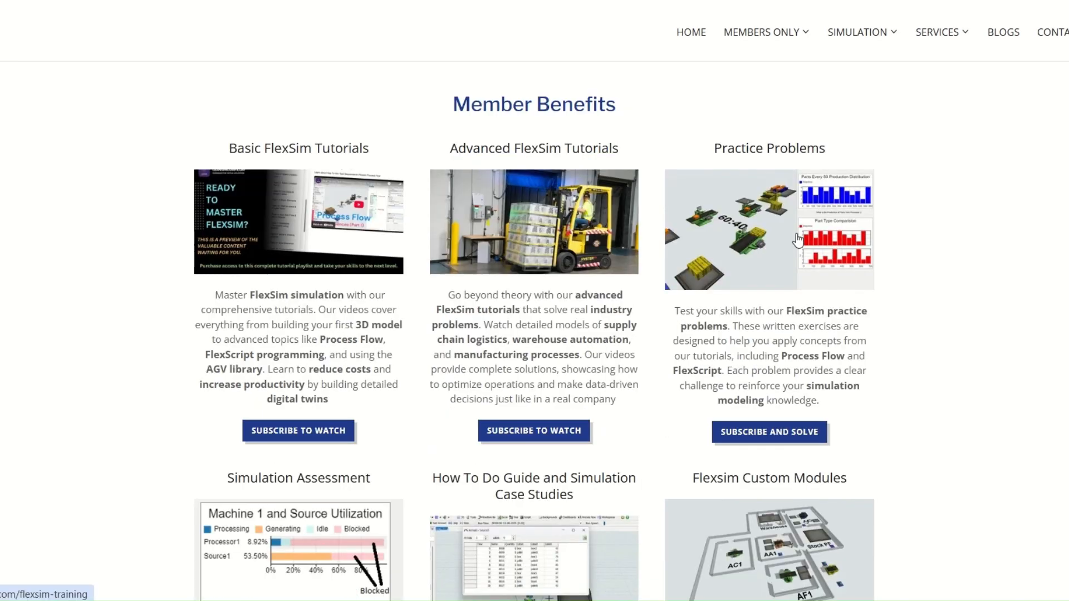
scroll(798, 239, down, 10)
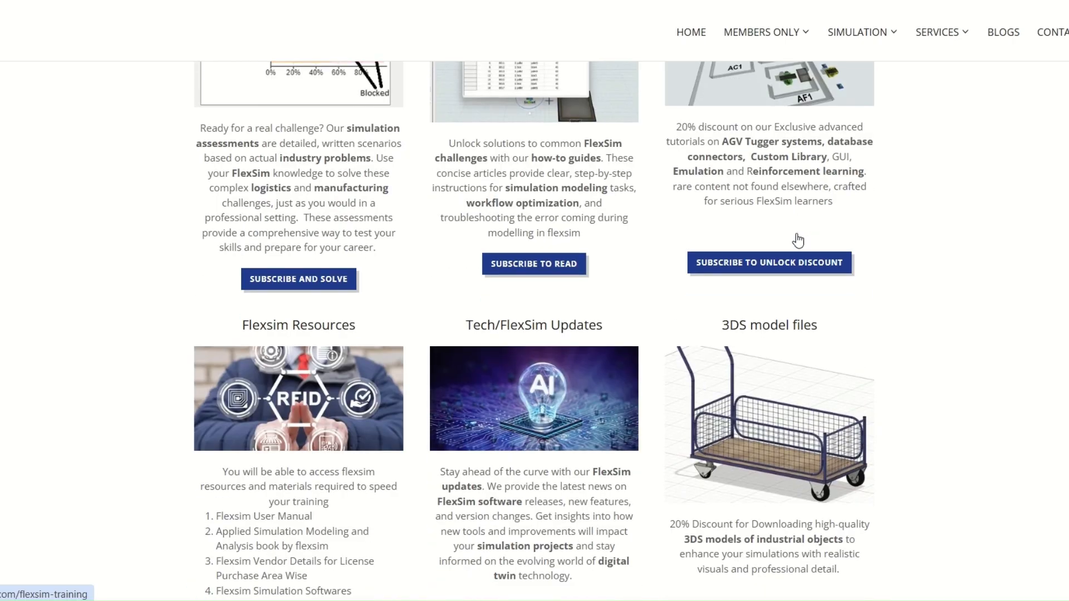
scroll(798, 239, up, 15)
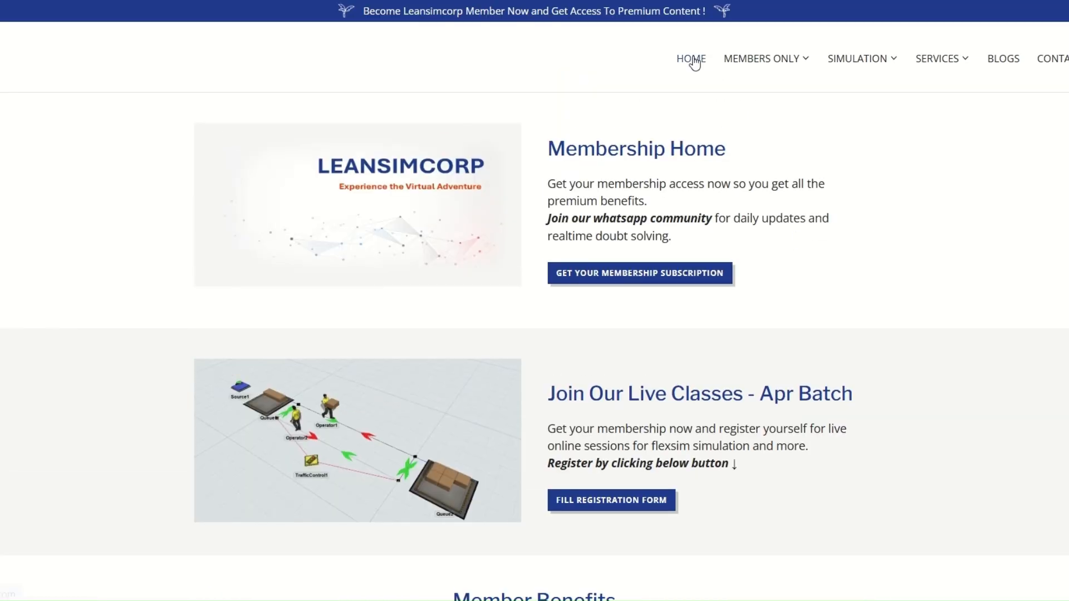
click(695, 60)
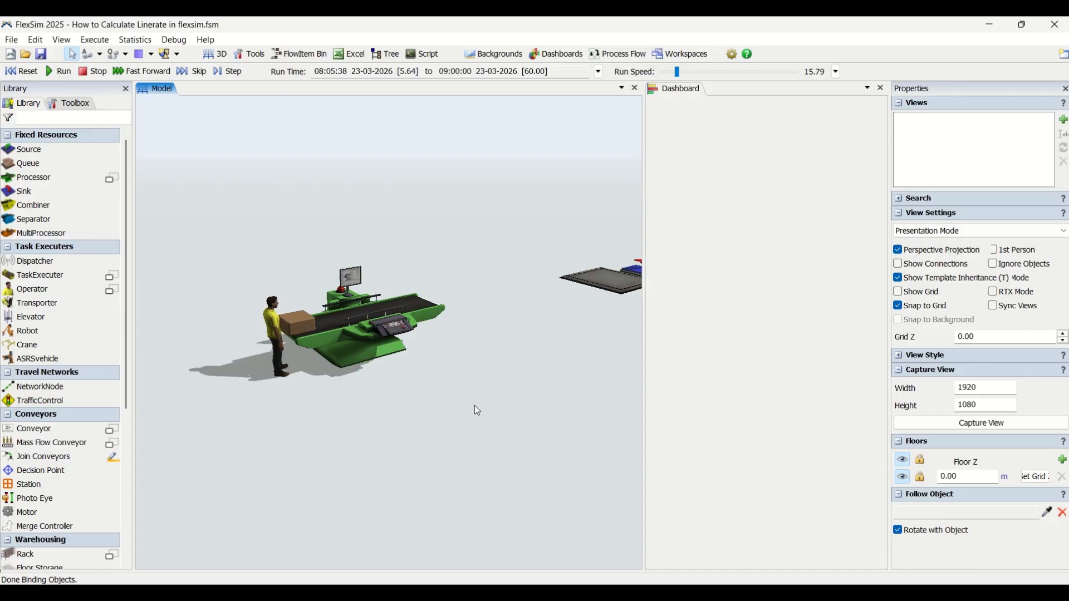
Step: Examine the operator, processor and queues from several angles while the simulation runs
right_drag(474, 405, 492, 386)
scroll(479, 305, up, 5)
scroll(493, 386, down, 3)
scroll(541, 428, up, 4)
right_drag(543, 429, 529, 431)
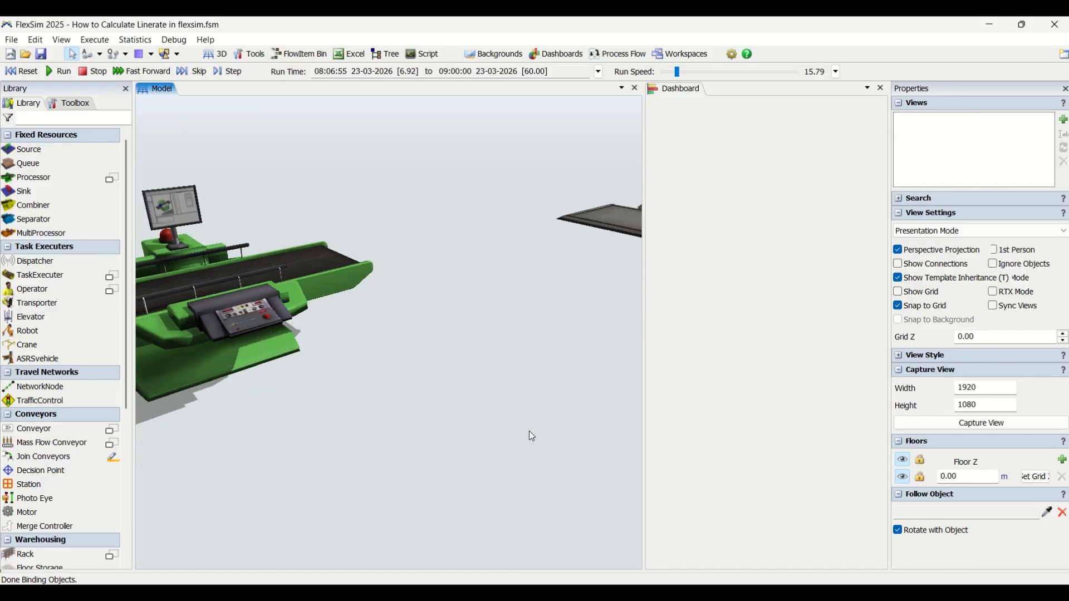
scroll(516, 436, down, 3)
drag(515, 436, 611, 465)
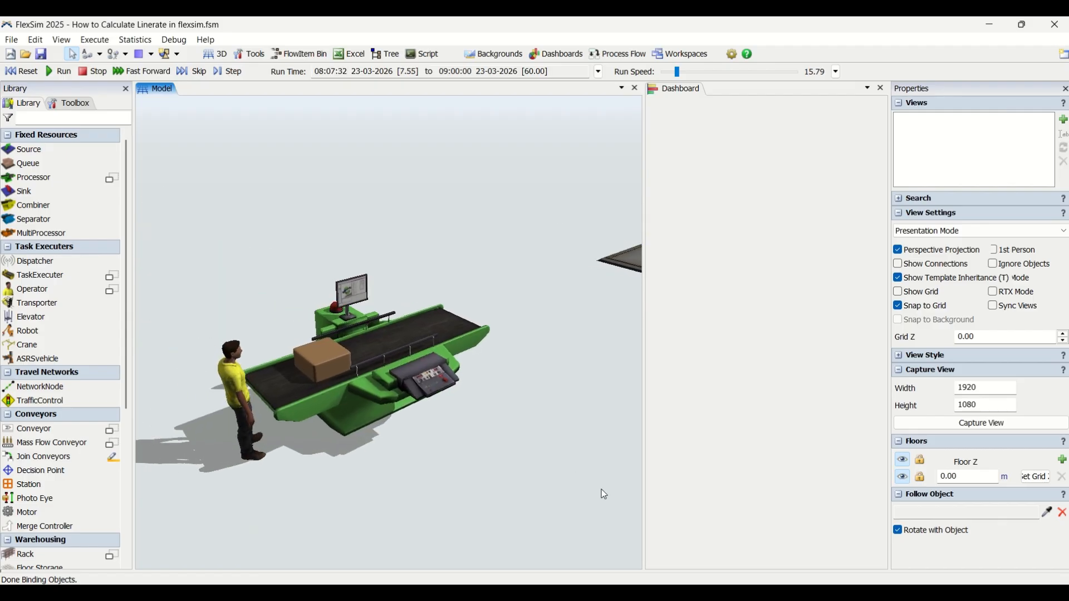
right_drag(601, 490, 576, 457)
scroll(577, 457, down, 4)
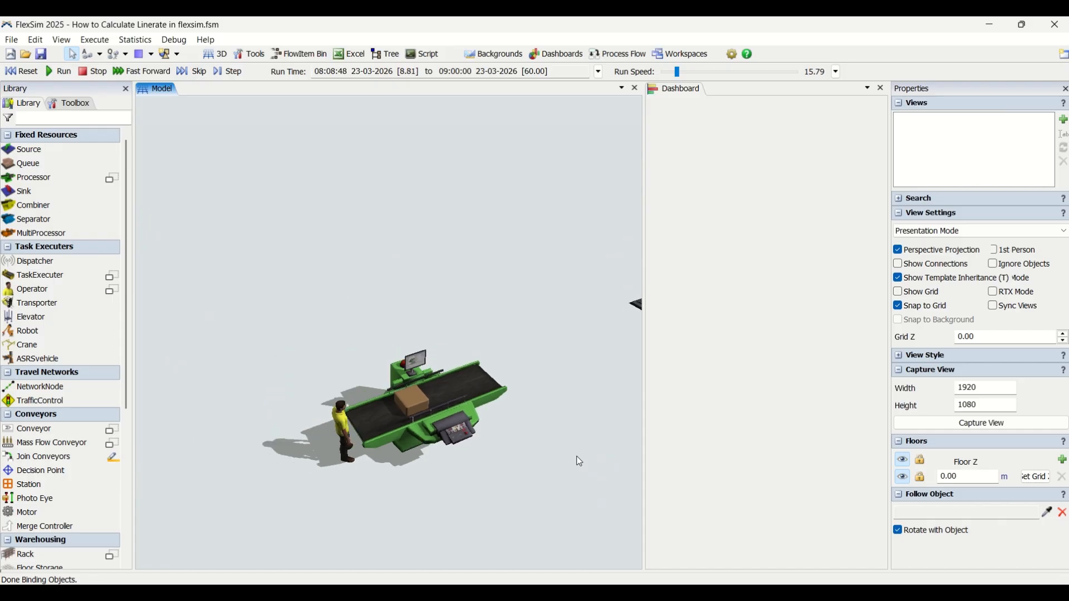
scroll(576, 457, up, 5)
scroll(554, 504, up, 2)
scroll(543, 495, down, 3)
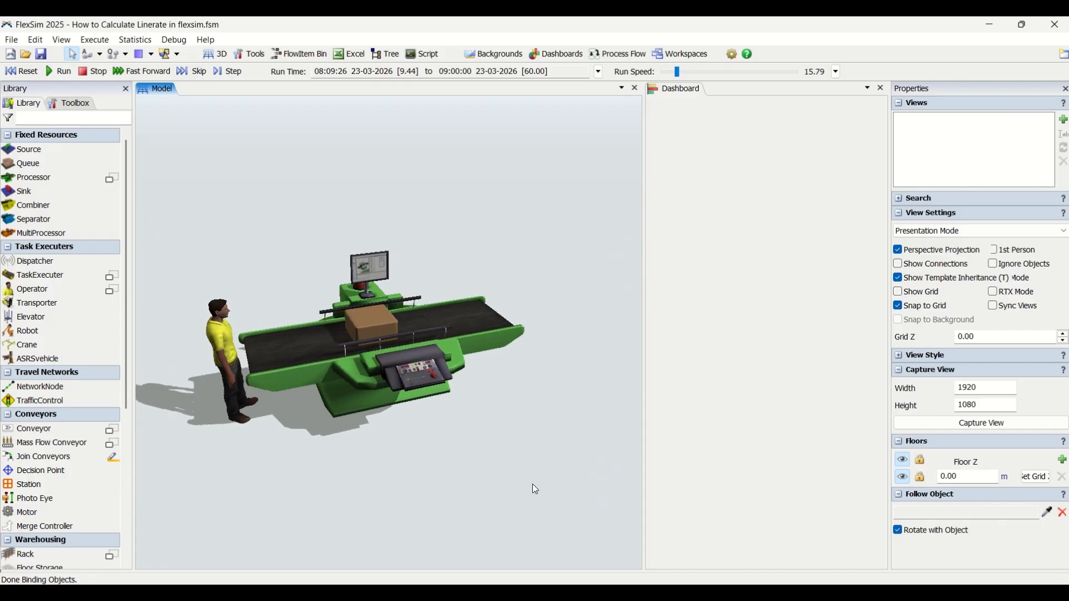
mouse_move(575, 469)
right_down()
mouse_move(560, 470)
mouse_move(588, 471)
right_up()
scroll(584, 466, down, 2)
drag(584, 466, 435, 413)
scroll(436, 413, down, 5)
right_drag(456, 434, 446, 434)
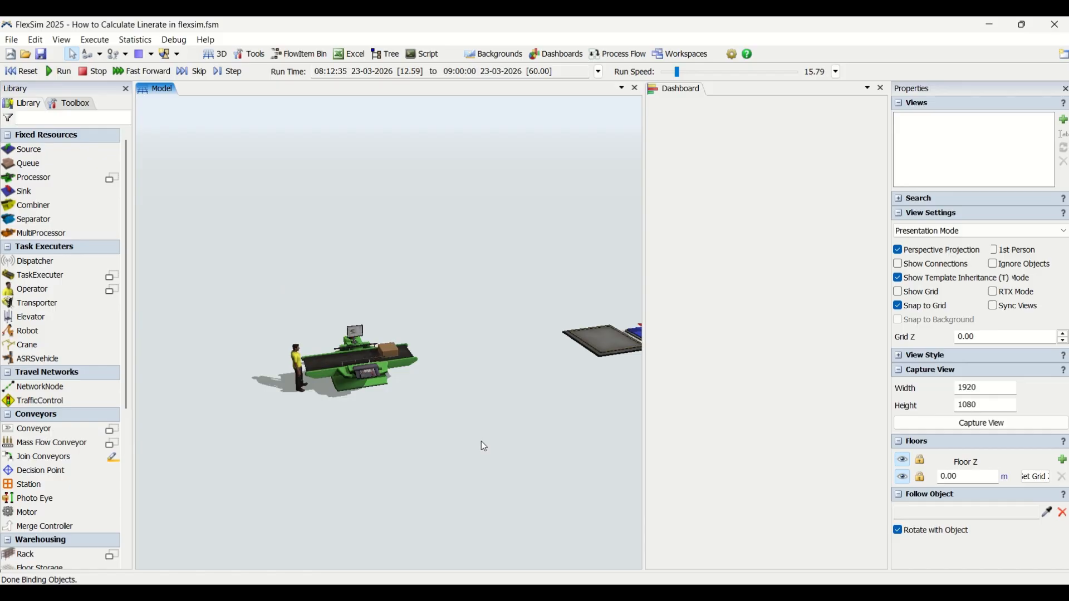
right_drag(483, 447, 514, 489)
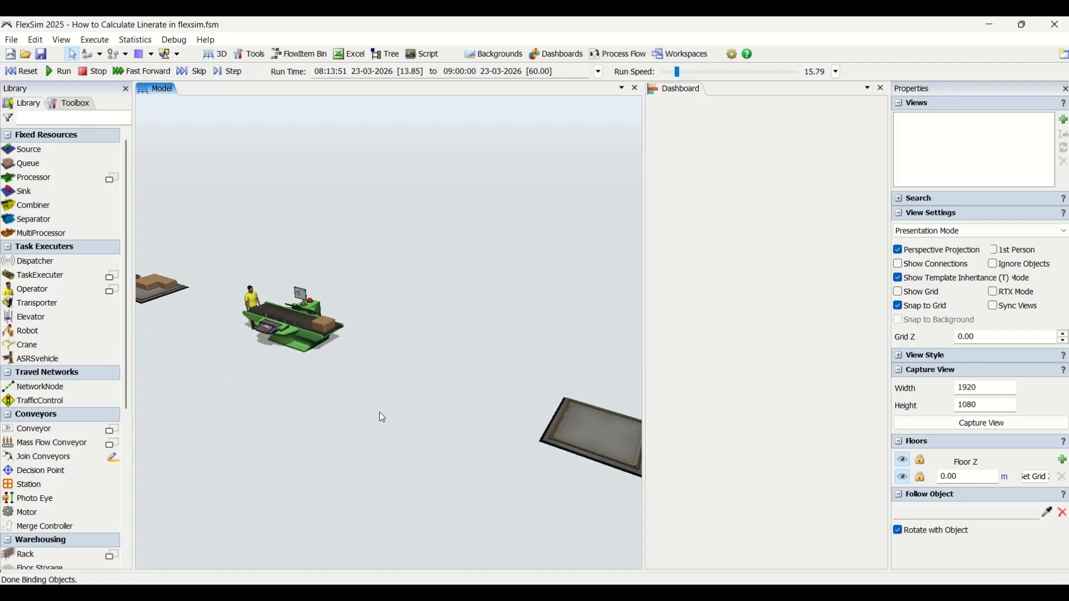
right_drag(380, 417, 398, 461)
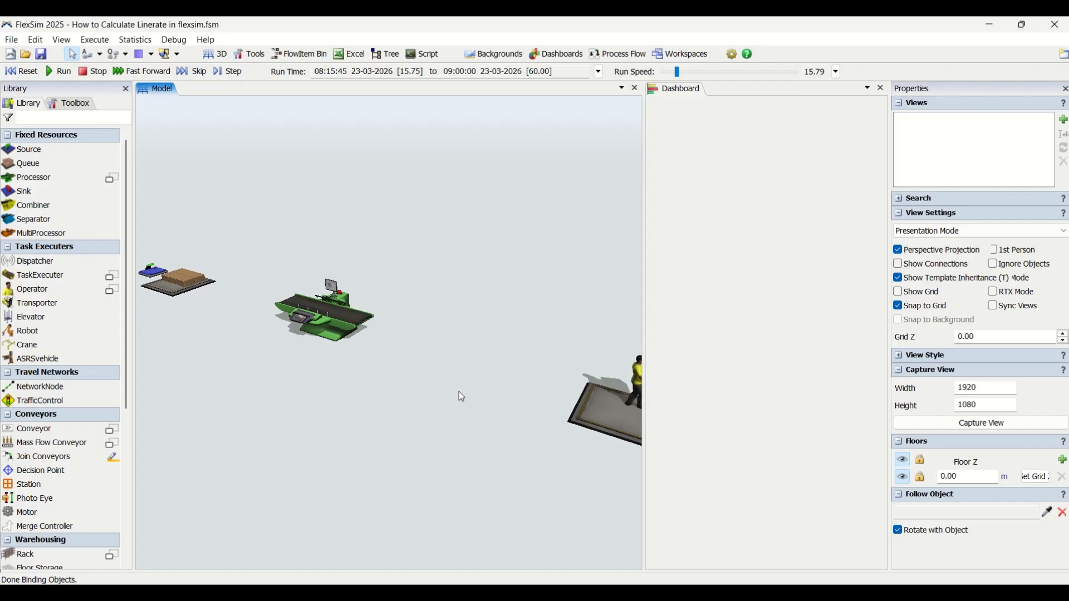
Step: Check the simulation's stop time and compute 60 × 8 in Calculator
click(599, 72)
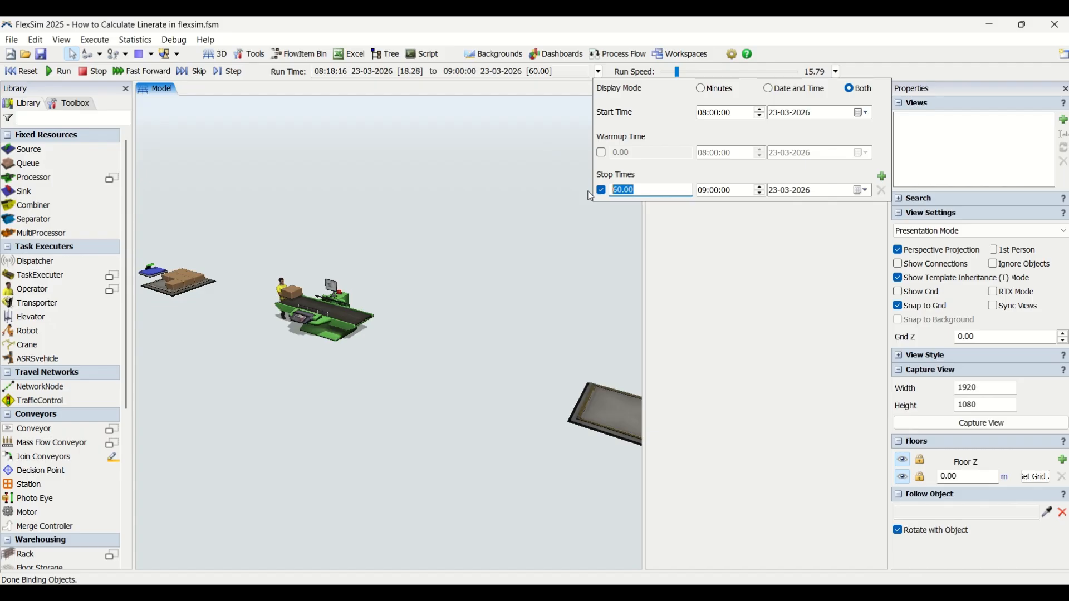
key(XF86Calculator)
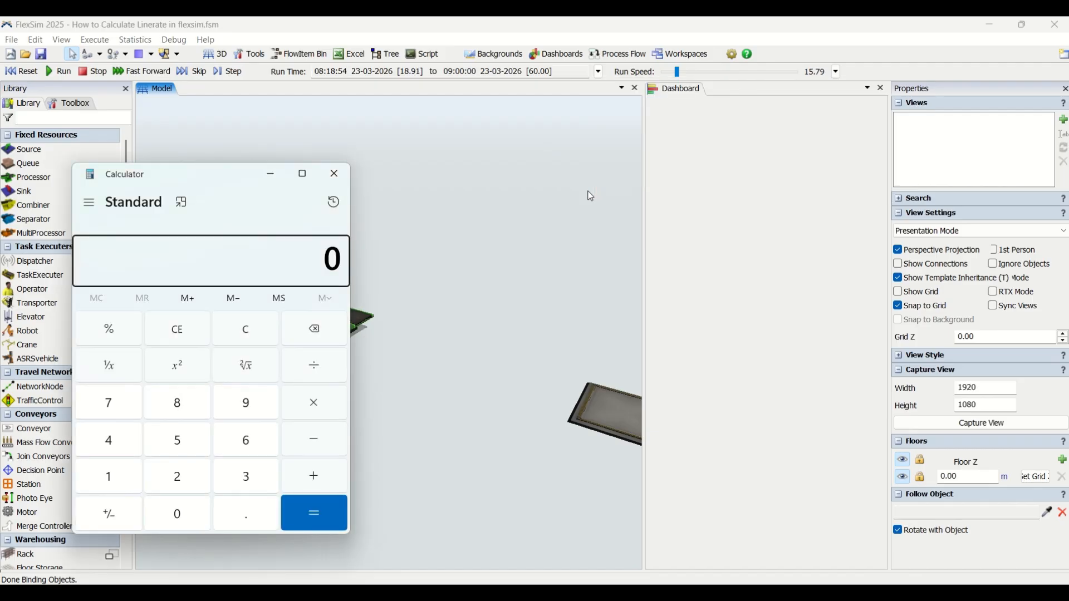
text(60 × 8)
key(Return)
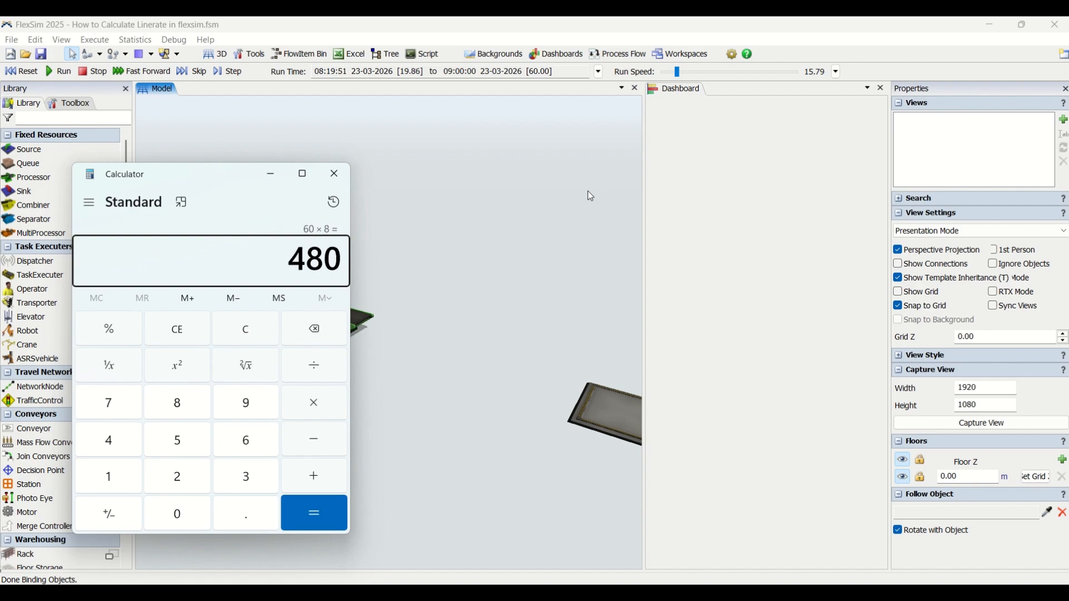
click(333, 180)
Step: Reset the simulation and set its stop time to 480 minutes
click(598, 71)
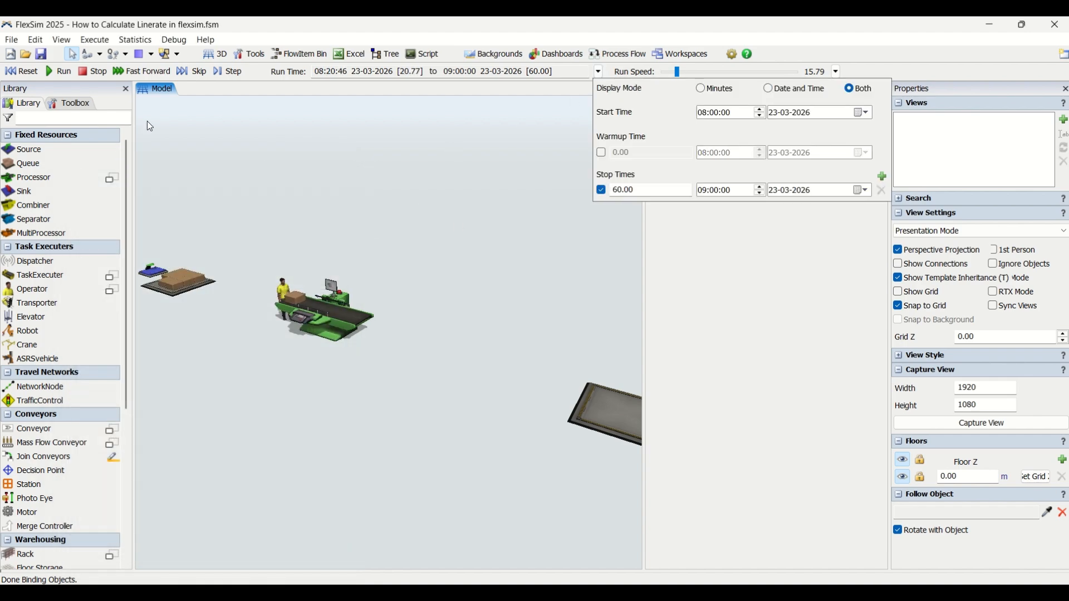
click(25, 72)
click(598, 71)
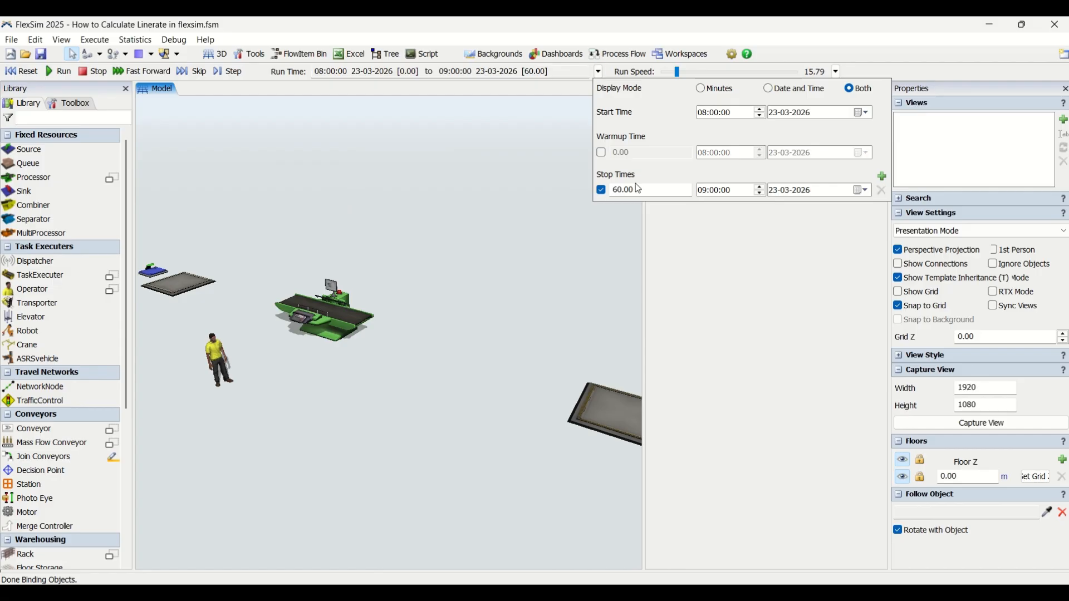
double_click(624, 190)
text(480)
click(575, 283)
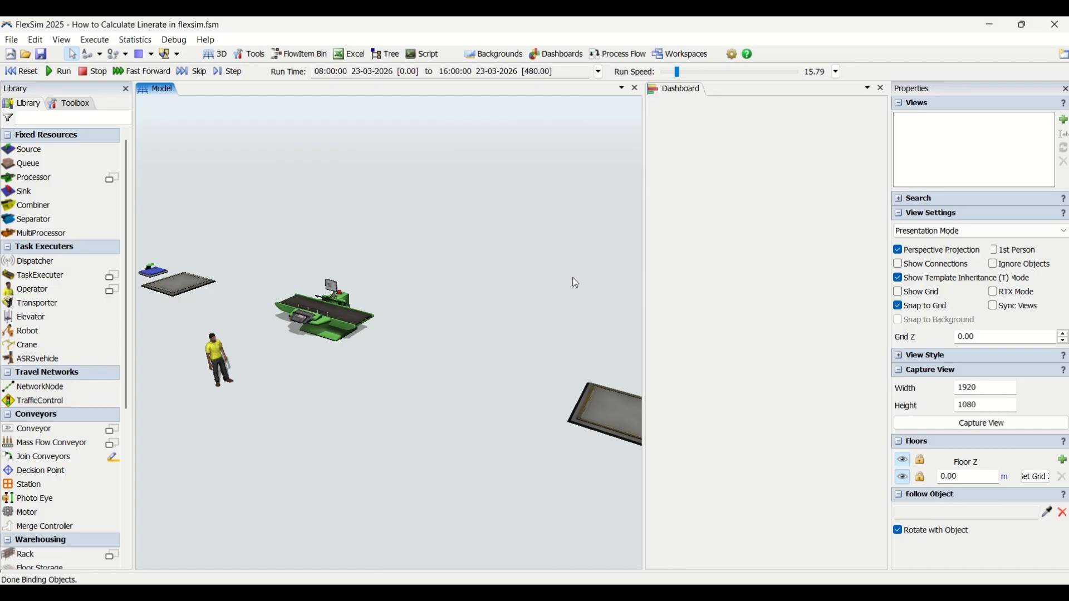
drag(355, 372, 454, 448)
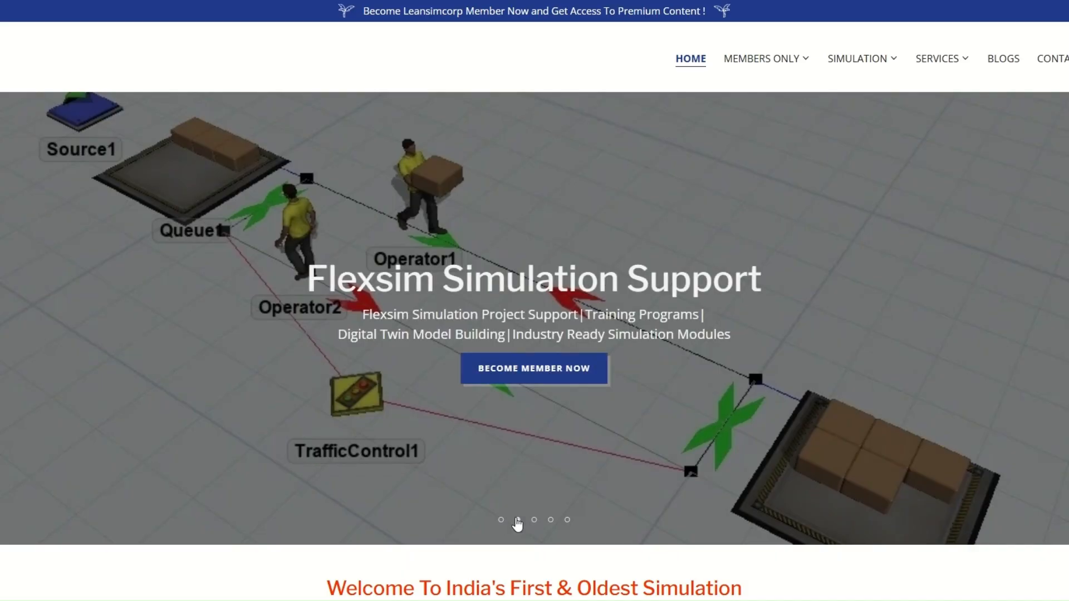
click(517, 520)
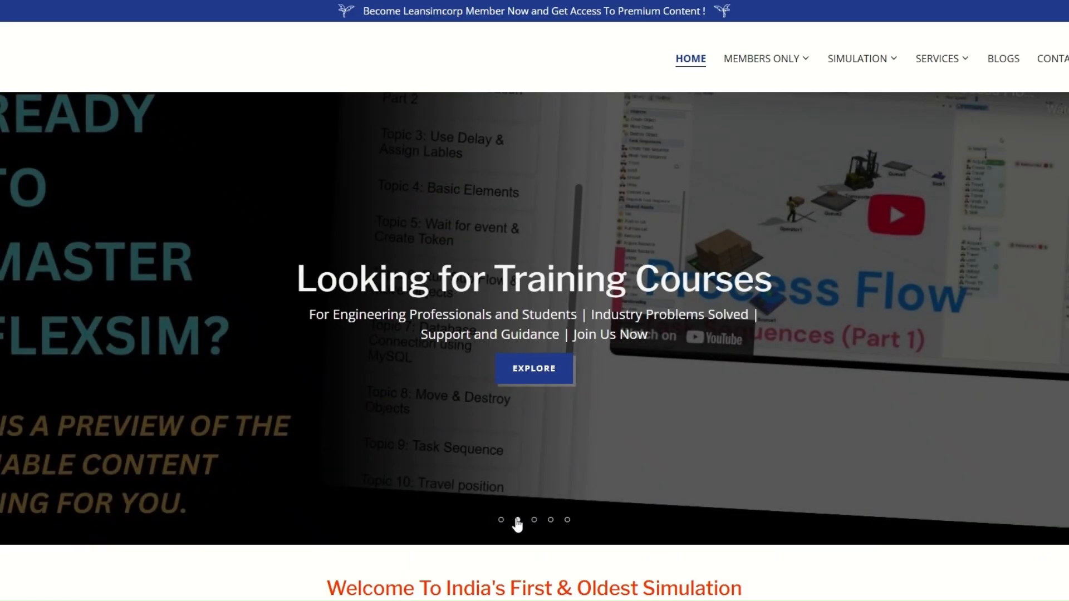
click(534, 521)
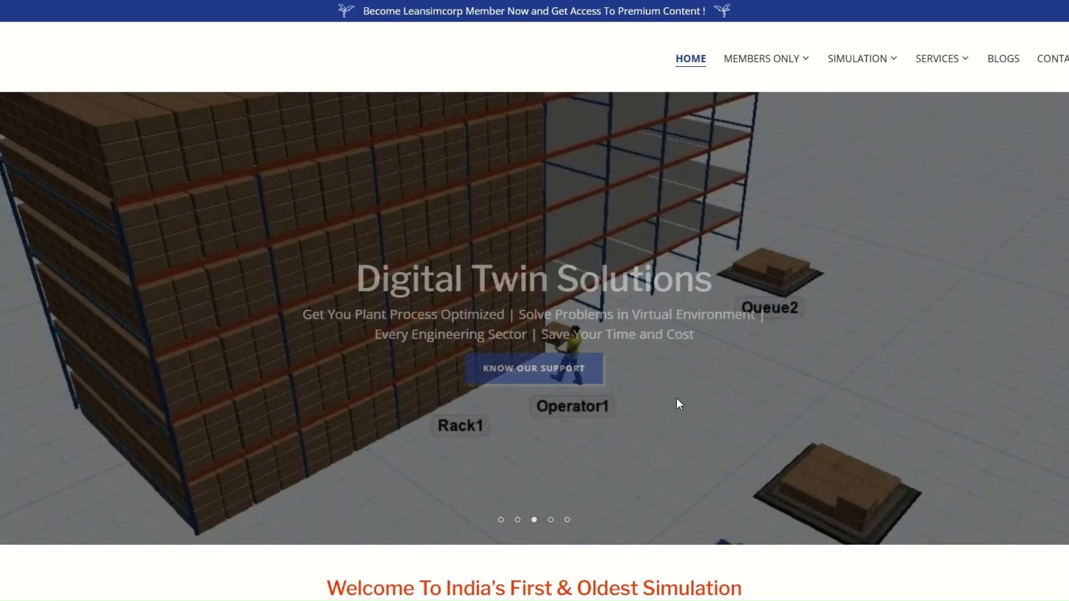
click(551, 520)
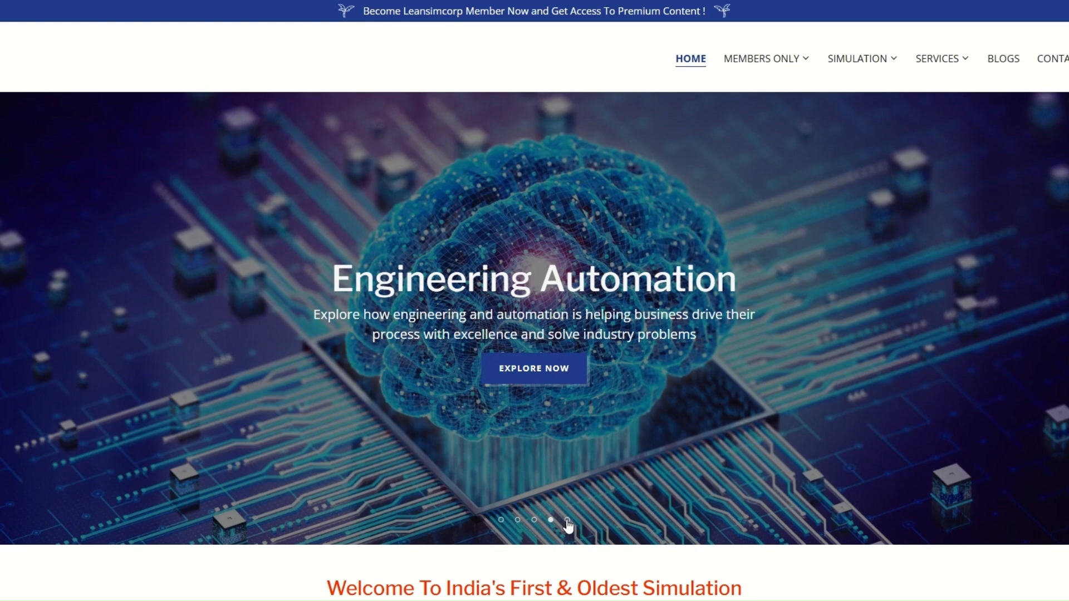
click(567, 520)
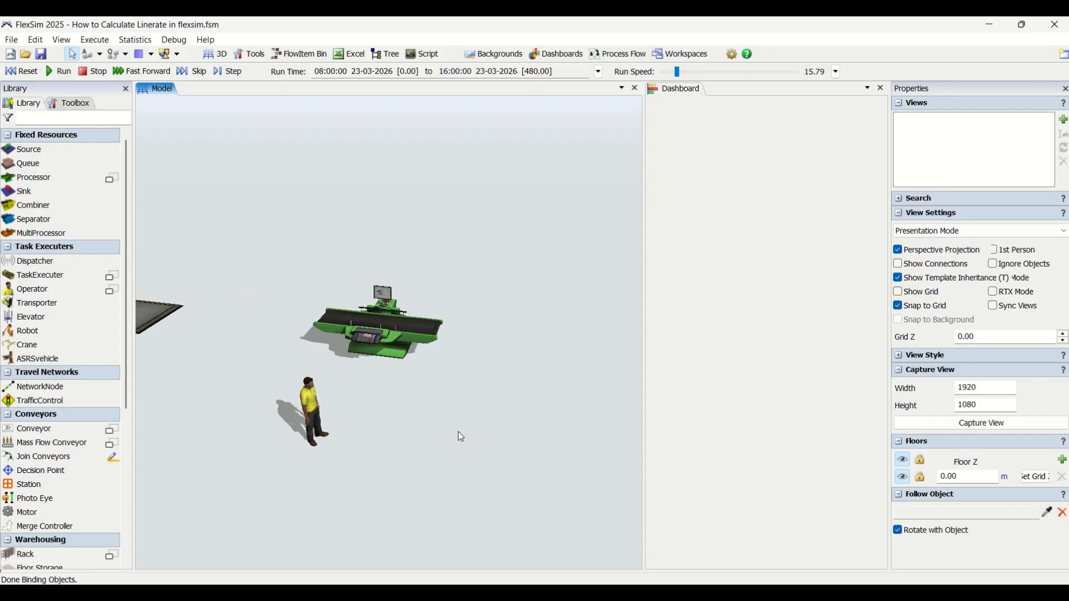
Step: Run the simulation to its stop time at a run speed of about 34581 and select the processor to check its throughput
click(59, 72)
drag(678, 72, 760, 72)
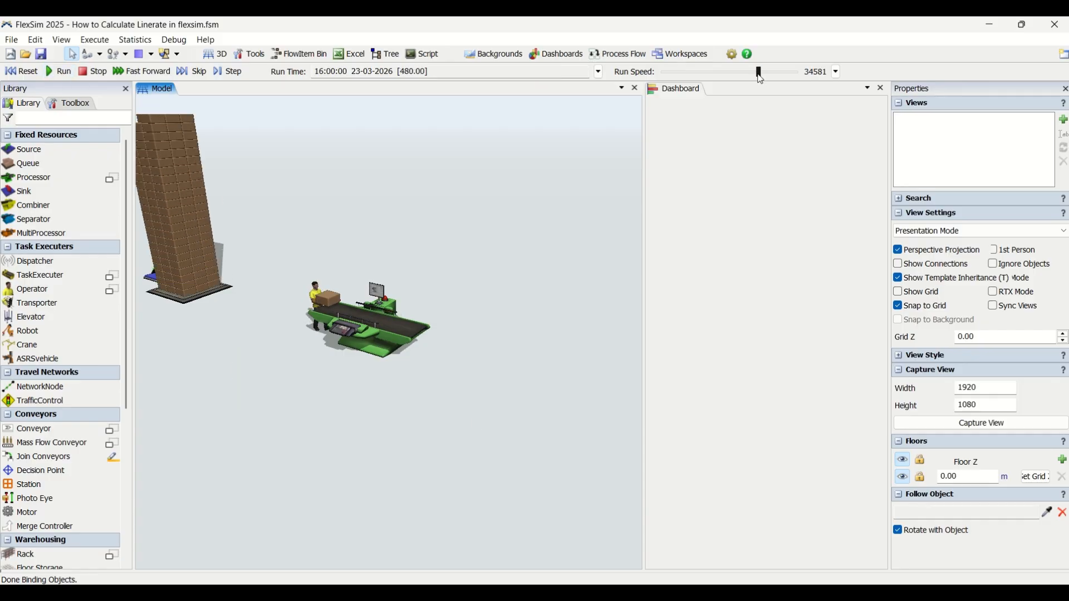
click(367, 336)
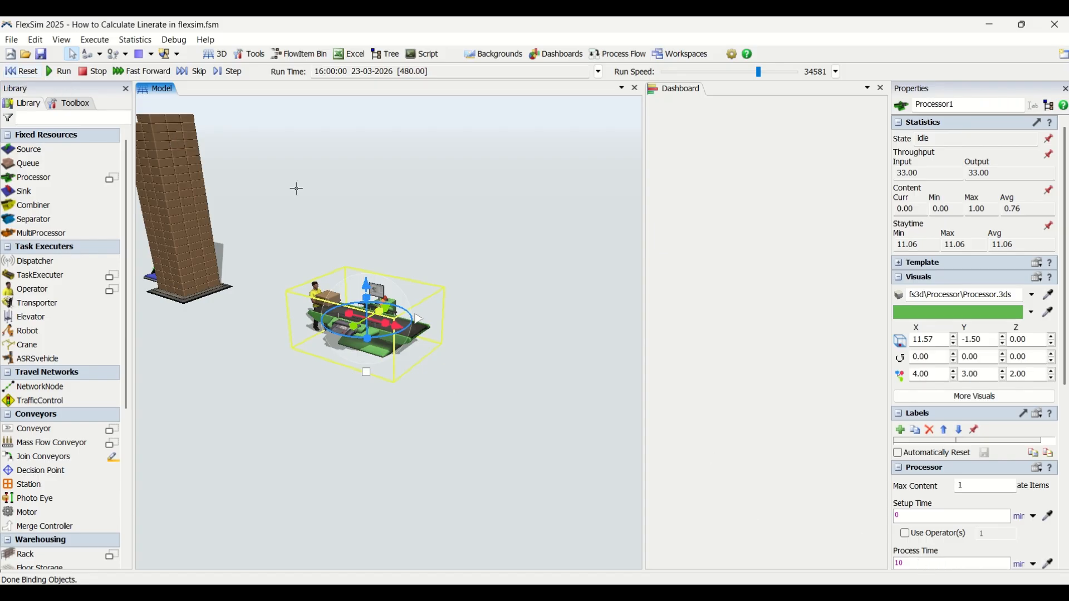
Step: Reset the simulation and place an Output / Hour chart in the upper-left corner of the dashboard
click(21, 72)
click(695, 117)
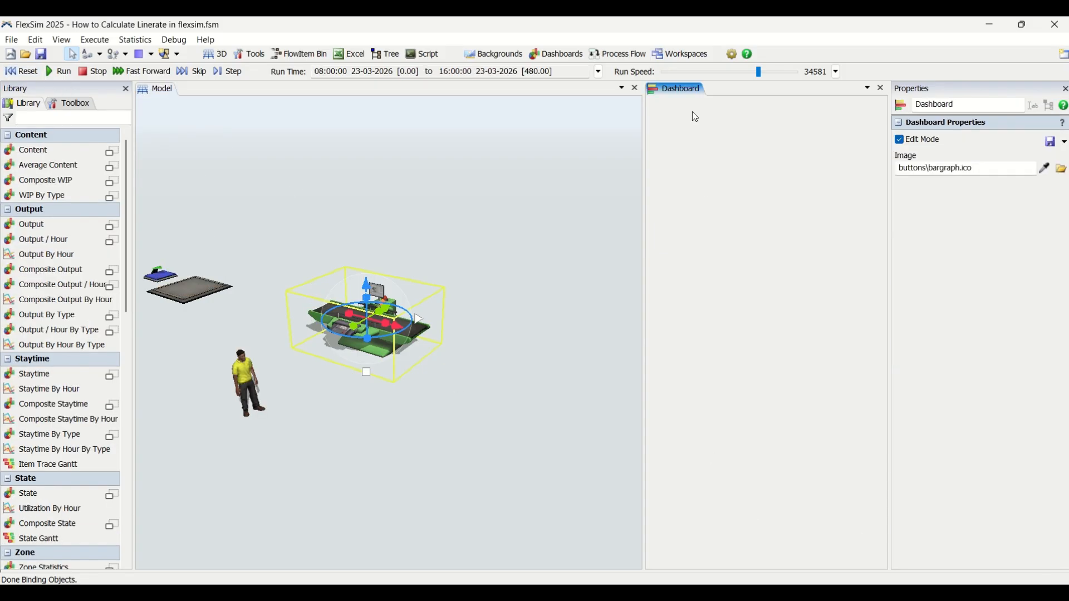
click(680, 125)
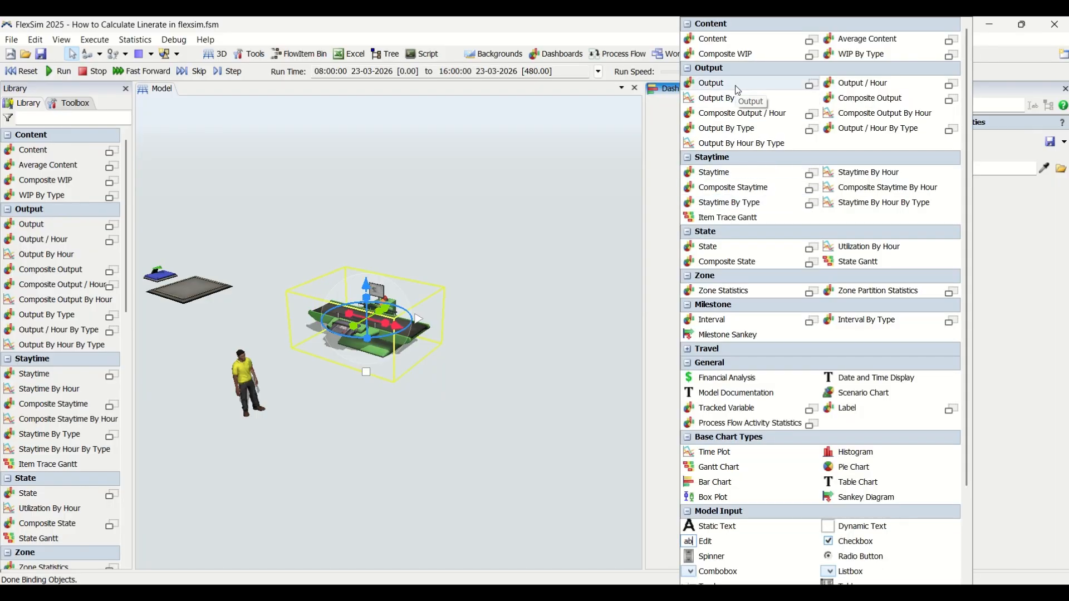
click(896, 79)
click(898, 48)
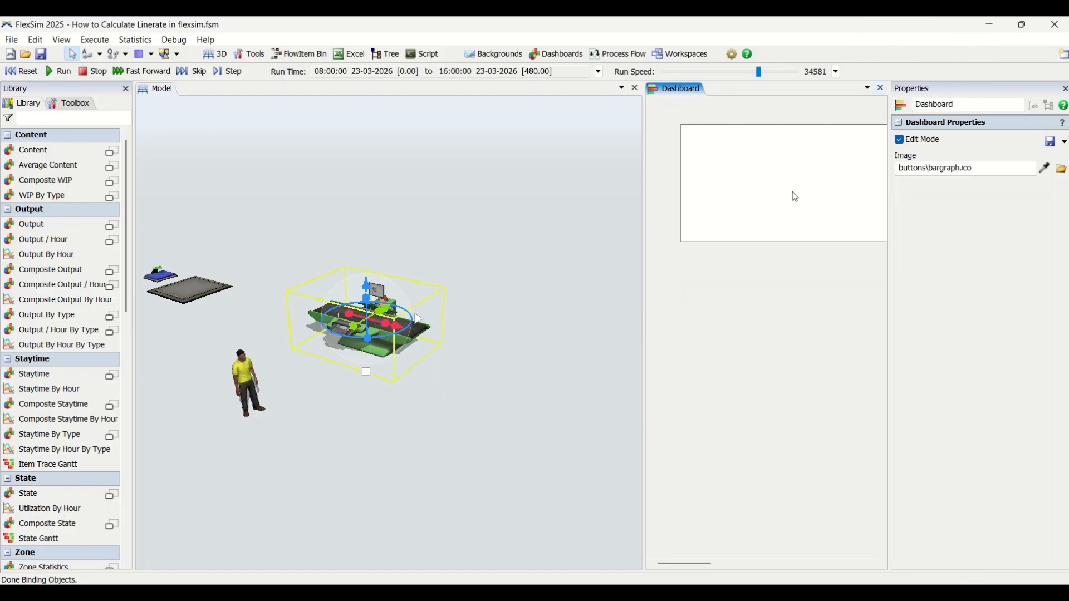
drag(718, 121, 681, 100)
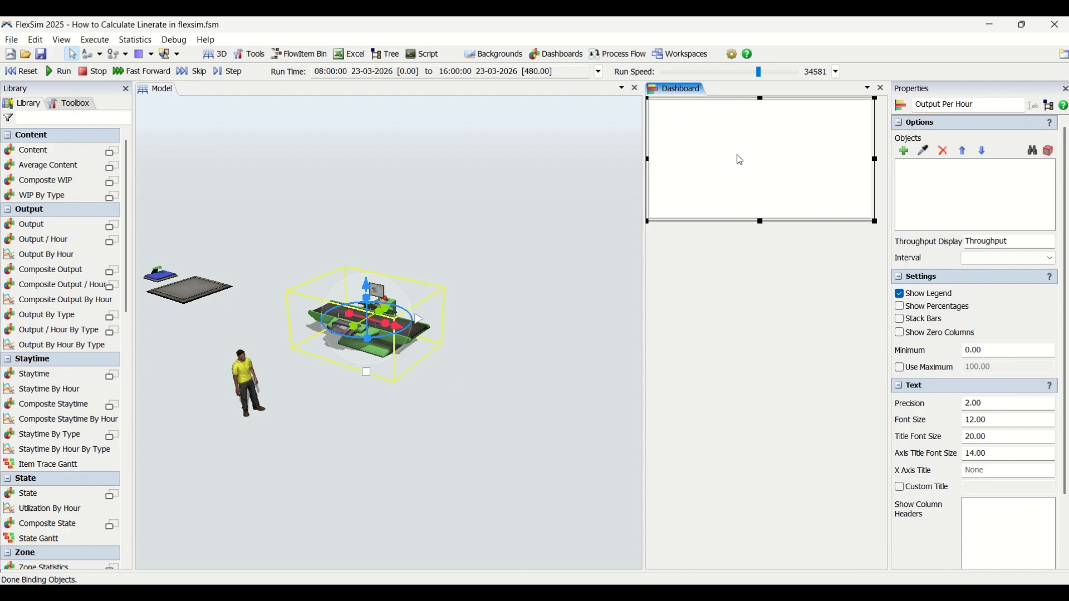
Step: Add the processor to the output chart's objects and set the chart's interval to 1 Hour
click(932, 155)
click(359, 353)
click(1005, 259)
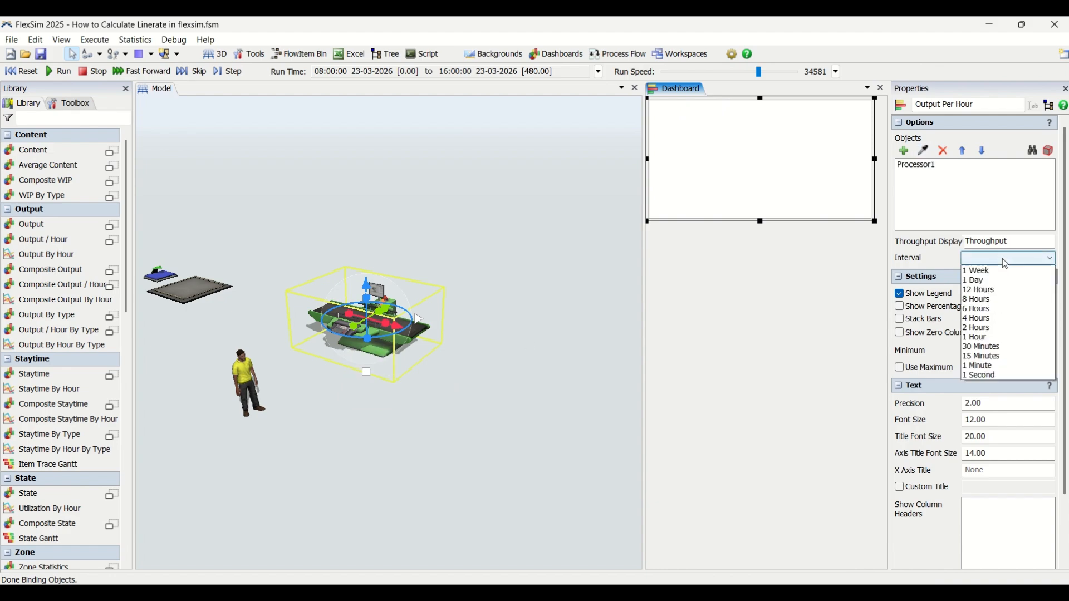
click(997, 338)
click(747, 333)
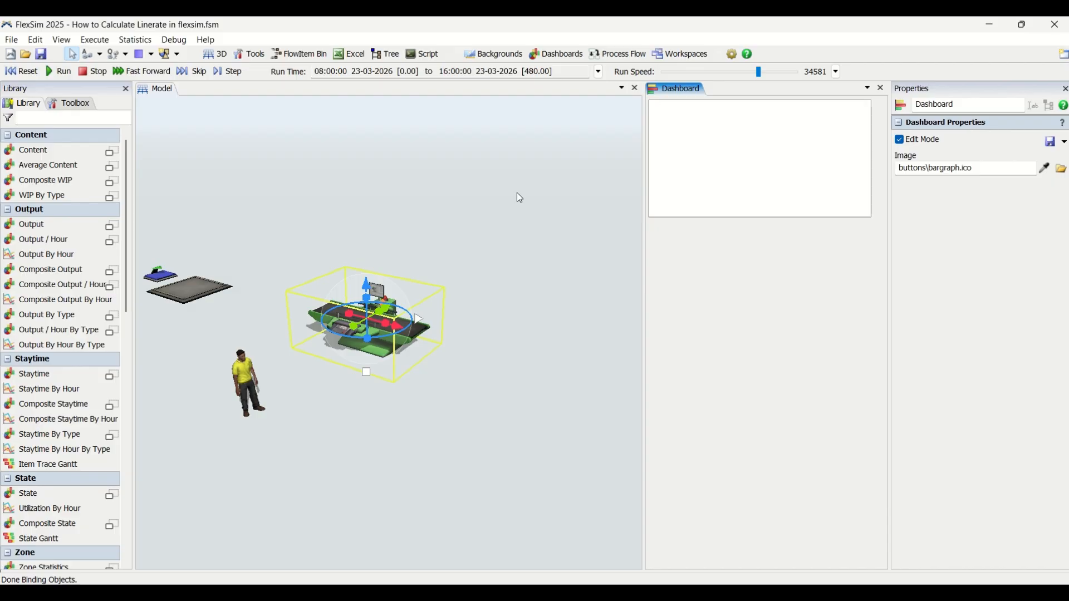
Step: Reset and run the simulation to its stop time, check the processor's hourly output, and reduce the output chart's height slightly
click(21, 71)
click(60, 71)
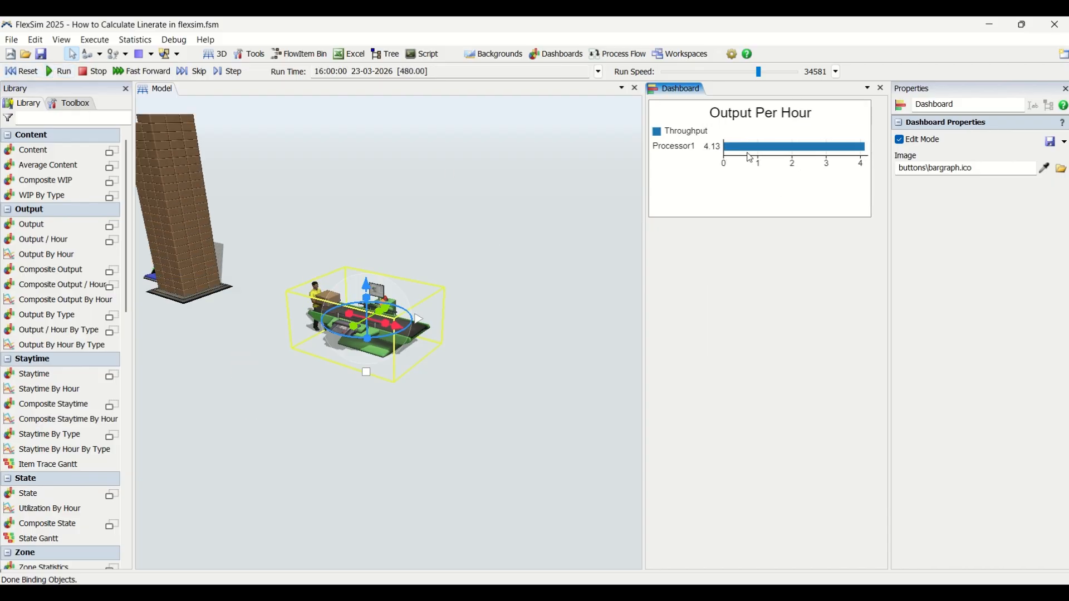
mouse_move(754, 149)
click(772, 170)
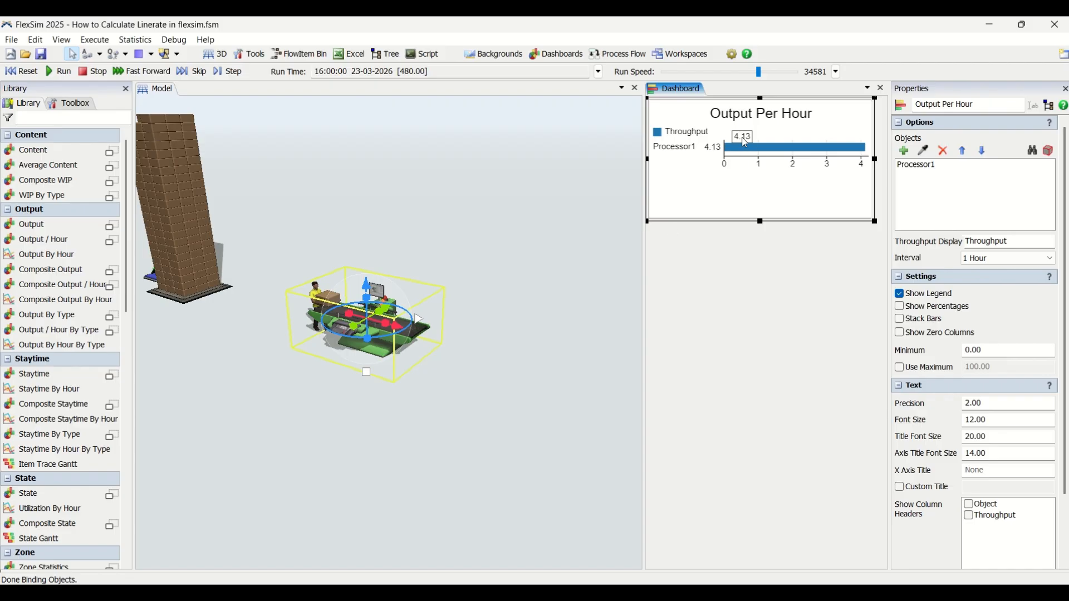
drag(761, 223, 761, 204)
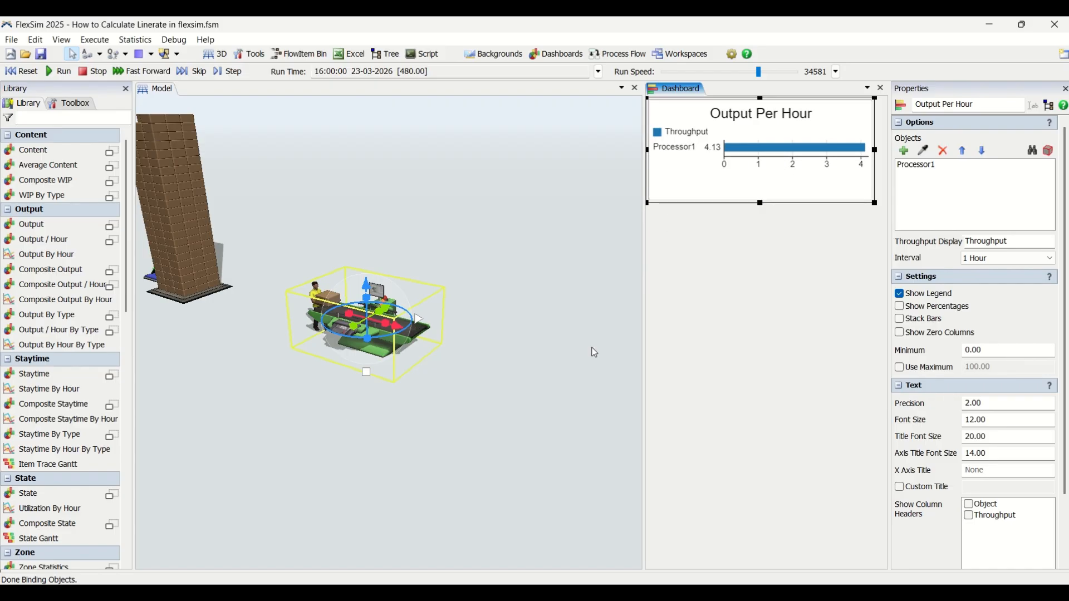
Step: Reset the simulation, set the operator's load time to 0, and change its unload time
click(447, 370)
scroll(375, 330, up, 3)
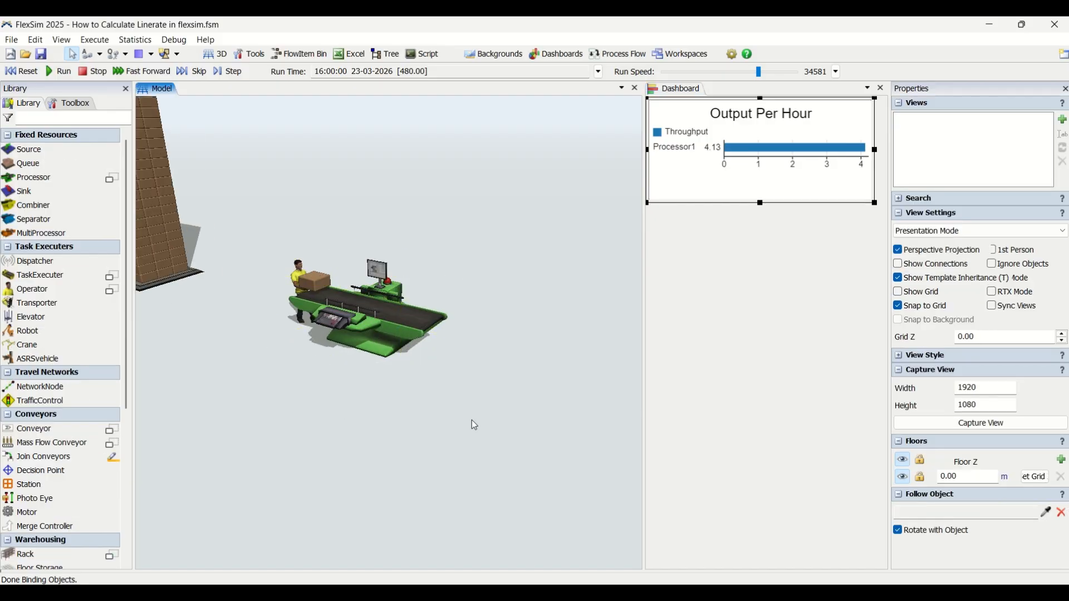
scroll(473, 420, down, 3)
click(21, 72)
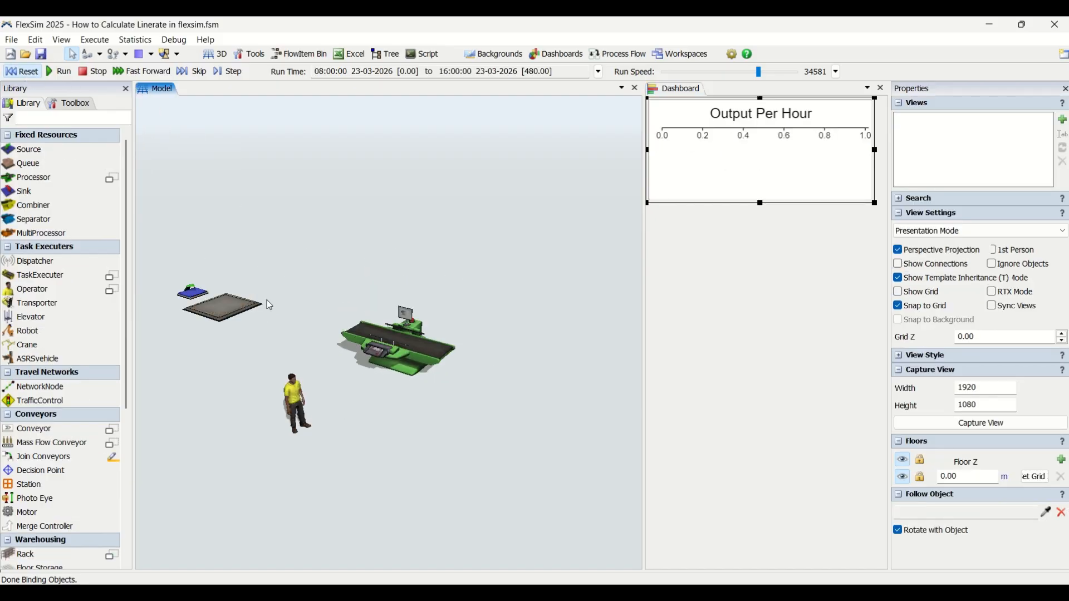
click(301, 417)
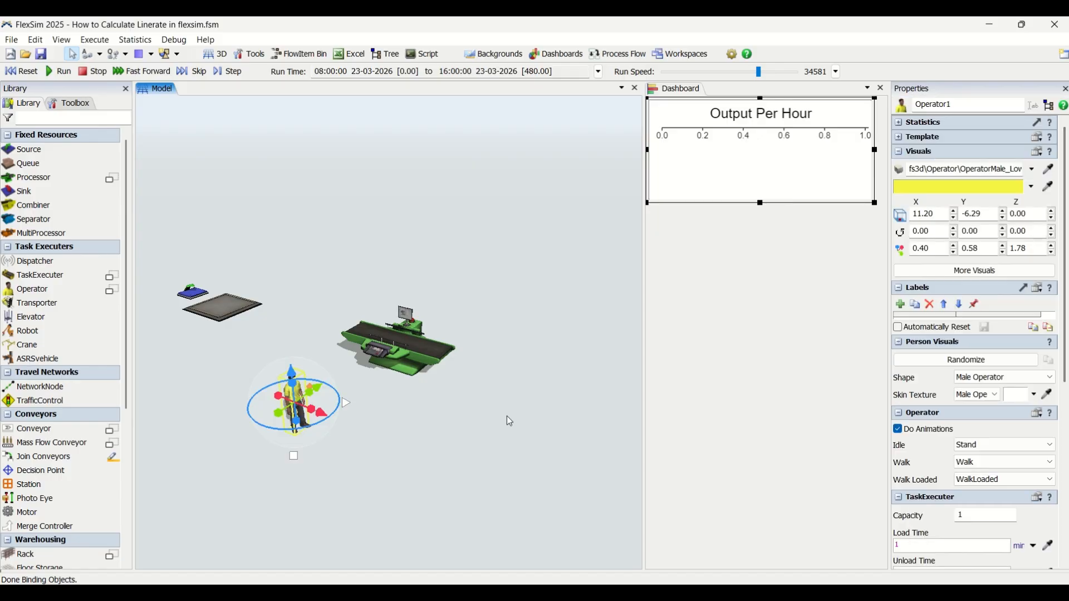
click(941, 544)
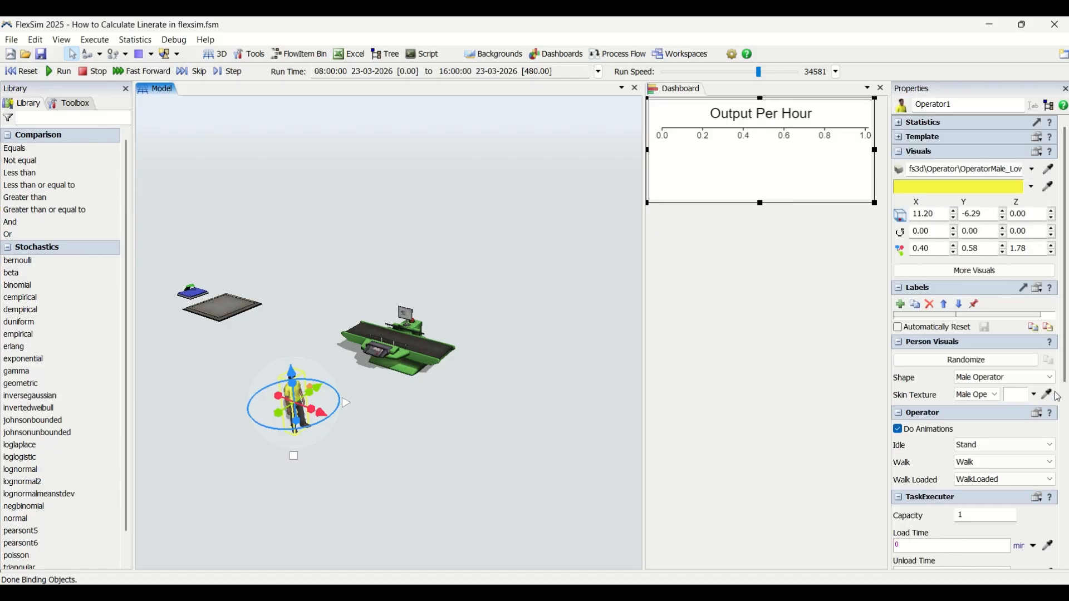
drag(1064, 356, 1063, 452)
drag(918, 401, 856, 398)
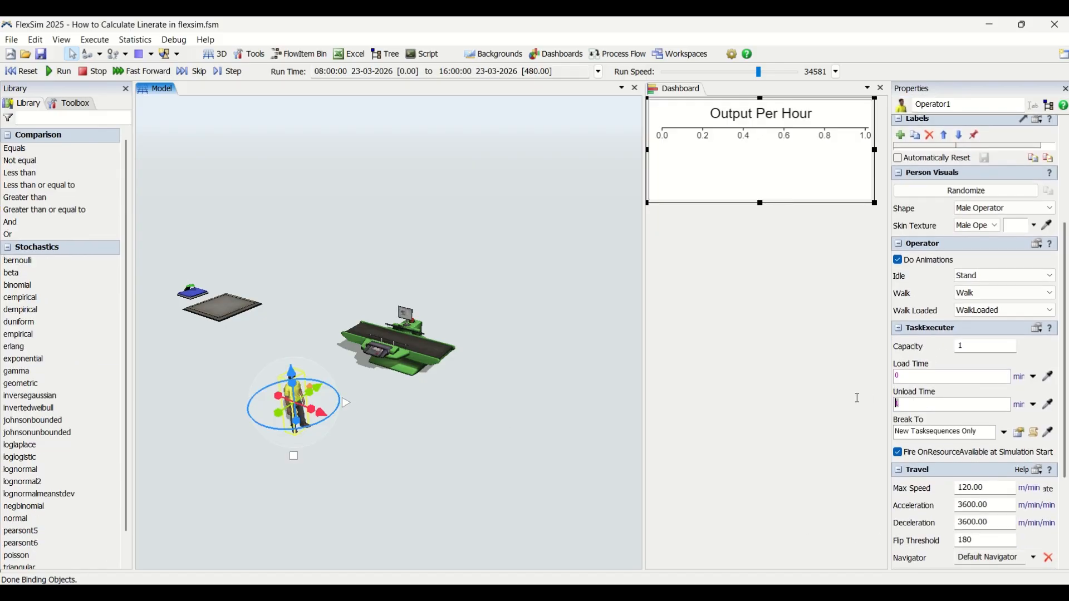
click(704, 405)
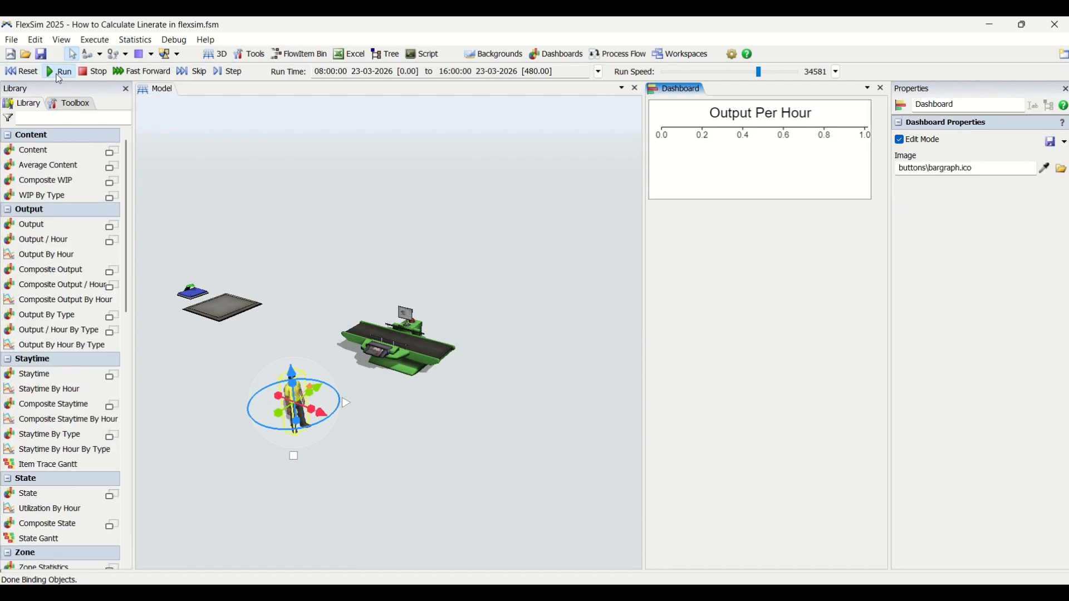
Step: Run the simulation to its stop time again and check the processor's output per hour on the dashboard chart
click(59, 75)
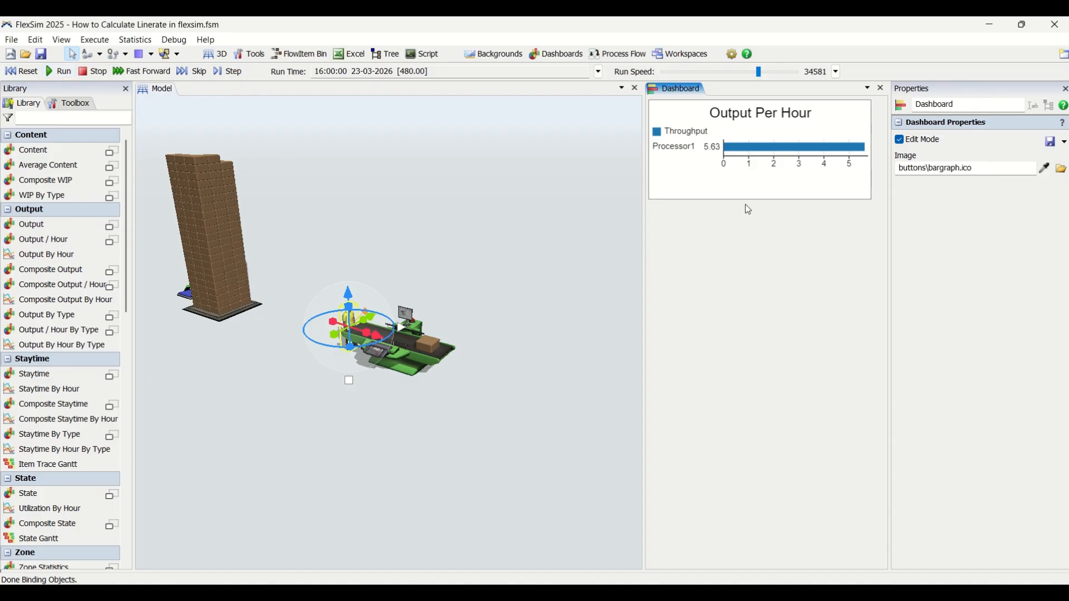
click(750, 167)
click(670, 235)
click(519, 237)
click(519, 237)
right_drag(577, 421, 510, 425)
scroll(510, 426, up, 3)
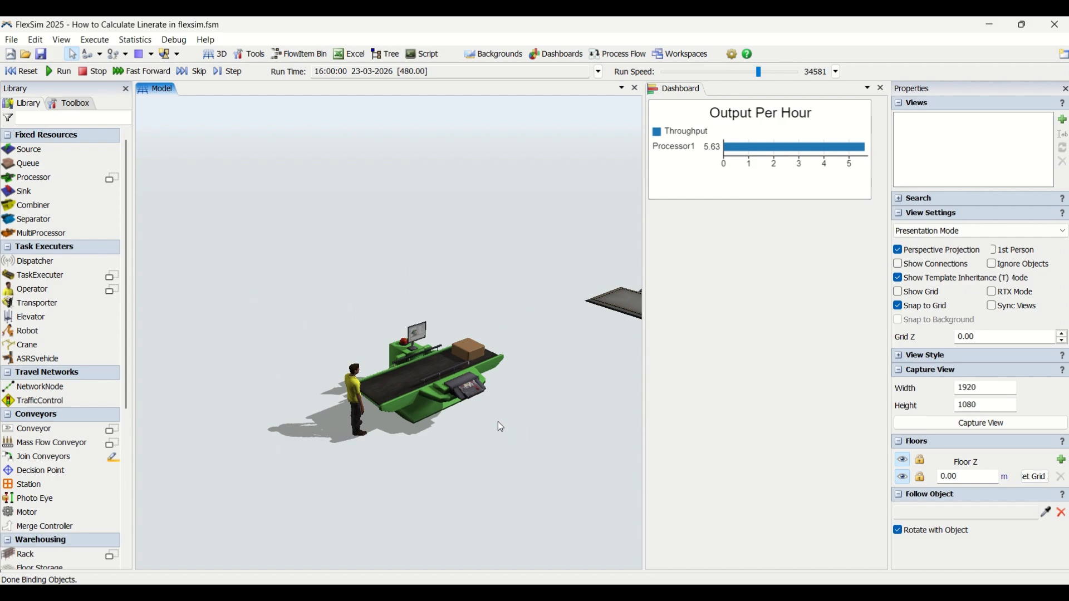
right_drag(495, 416, 525, 439)
scroll(503, 473, down, 3)
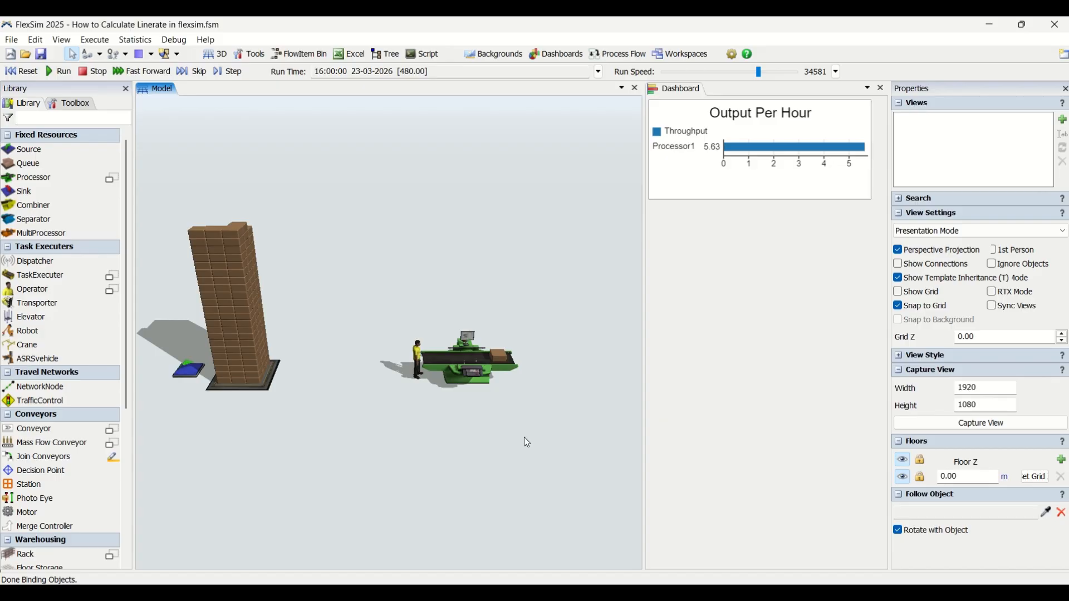
right_drag(535, 439, 524, 375)
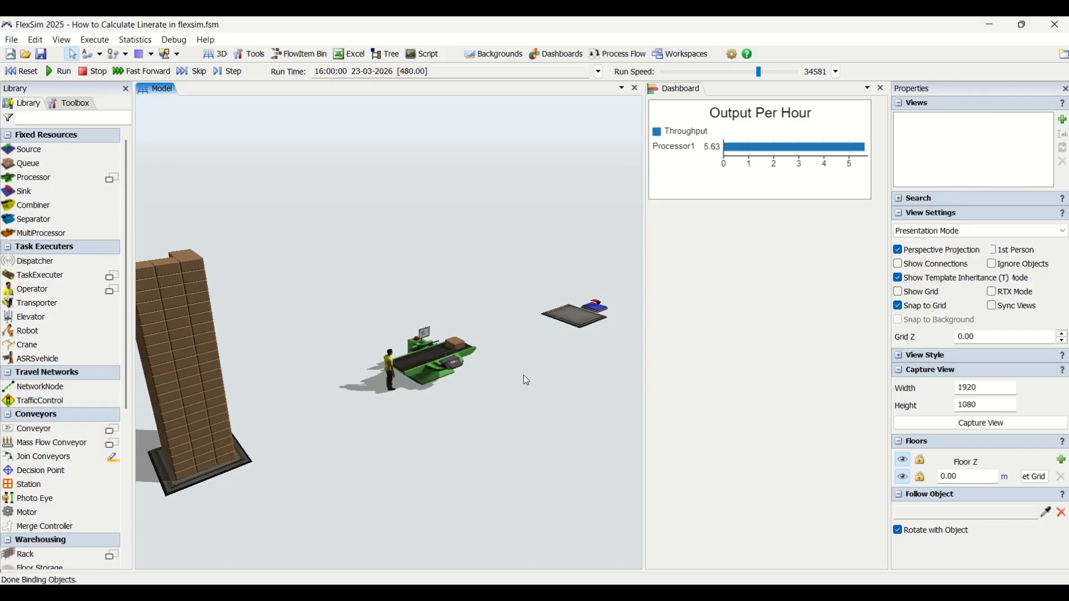
drag(523, 375, 552, 399)
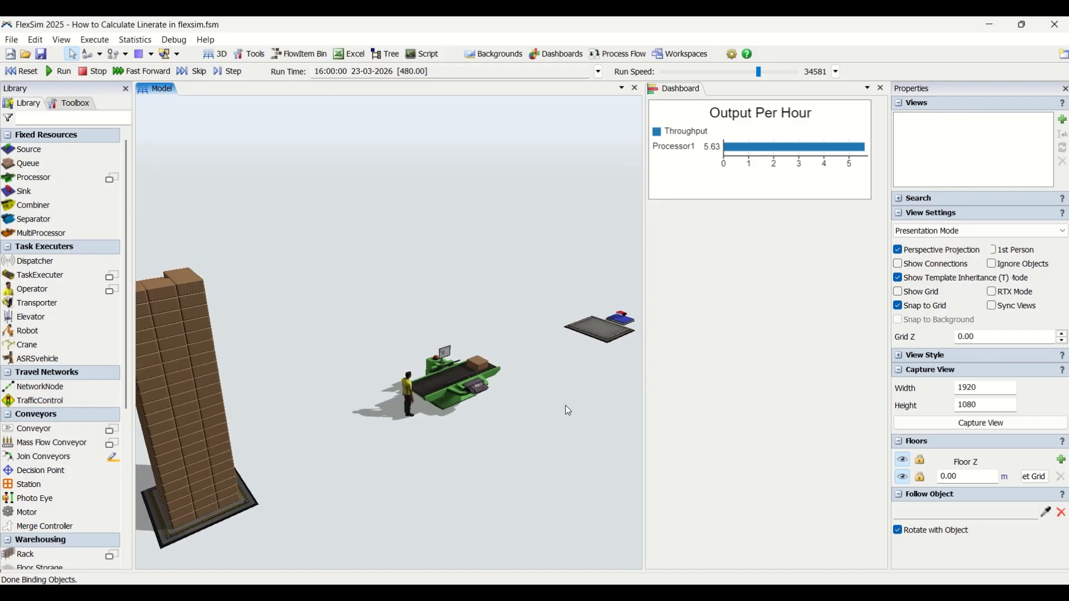